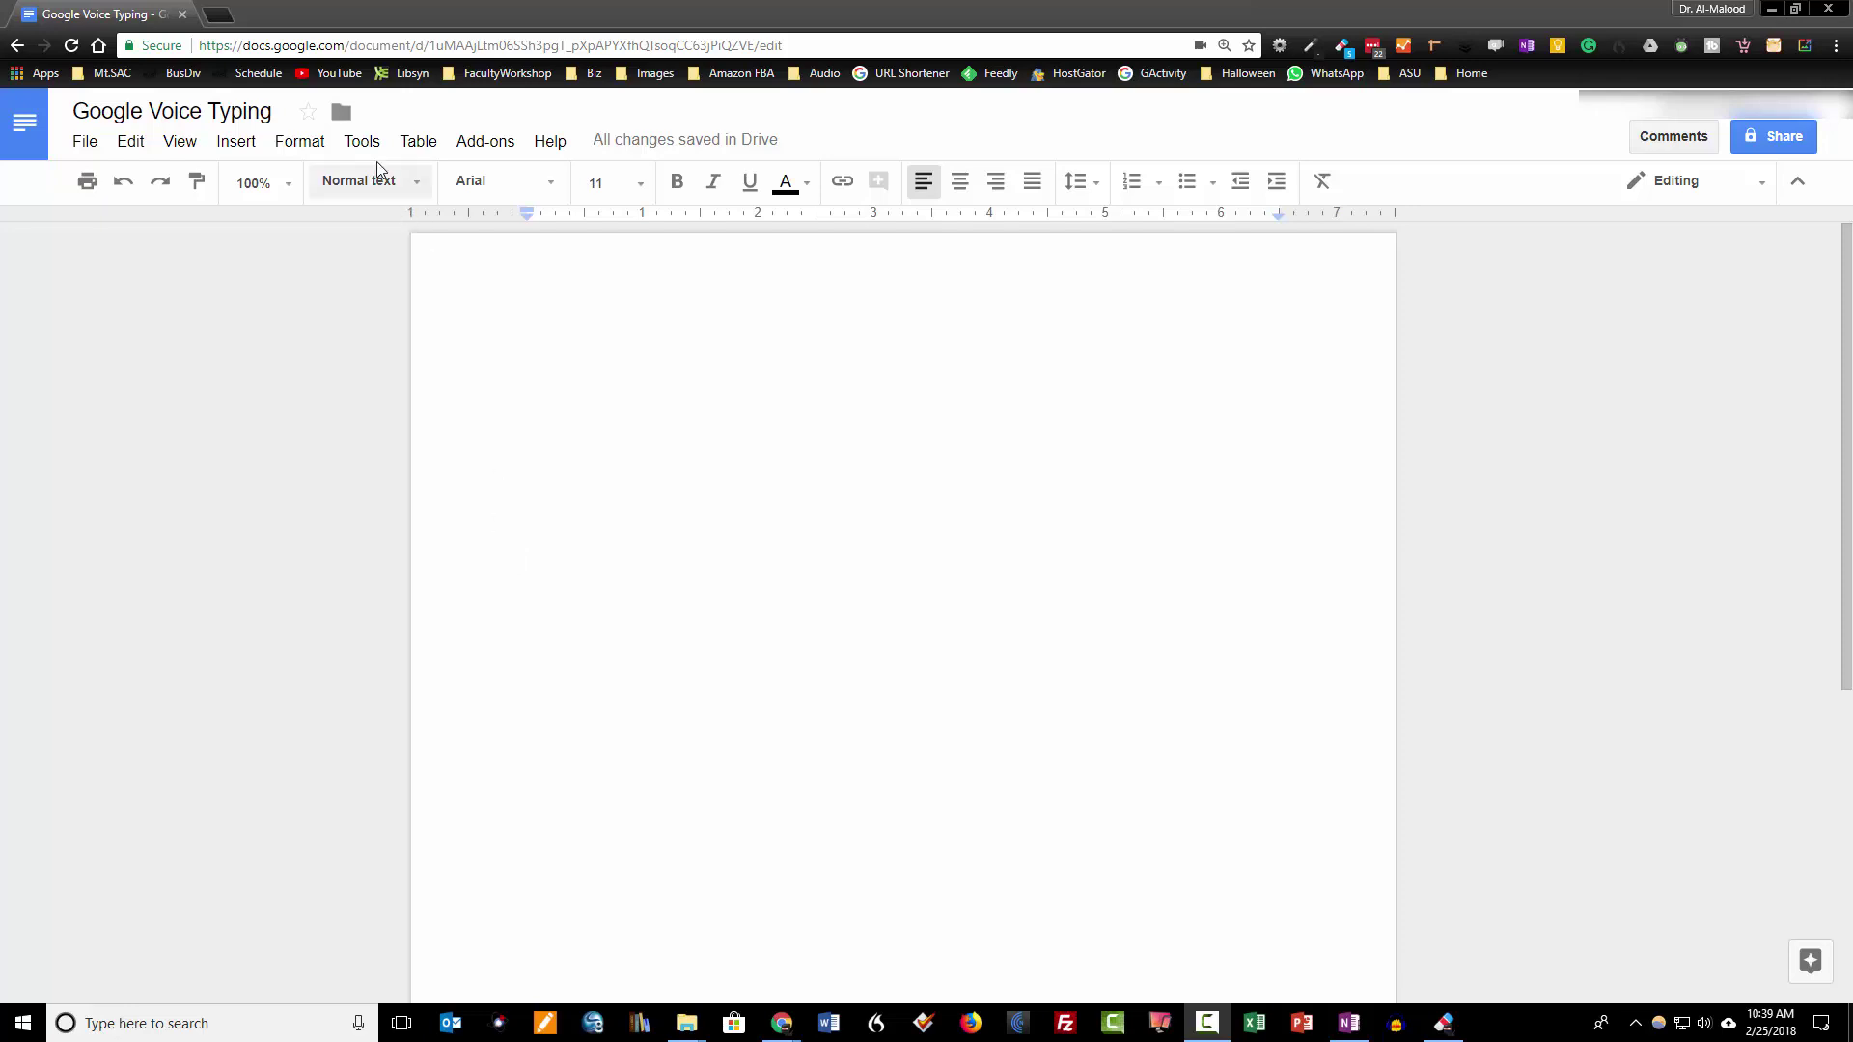
Step: Open Voice typing from the Tools menu to show the English (US) microphone panel
left_click(363, 141)
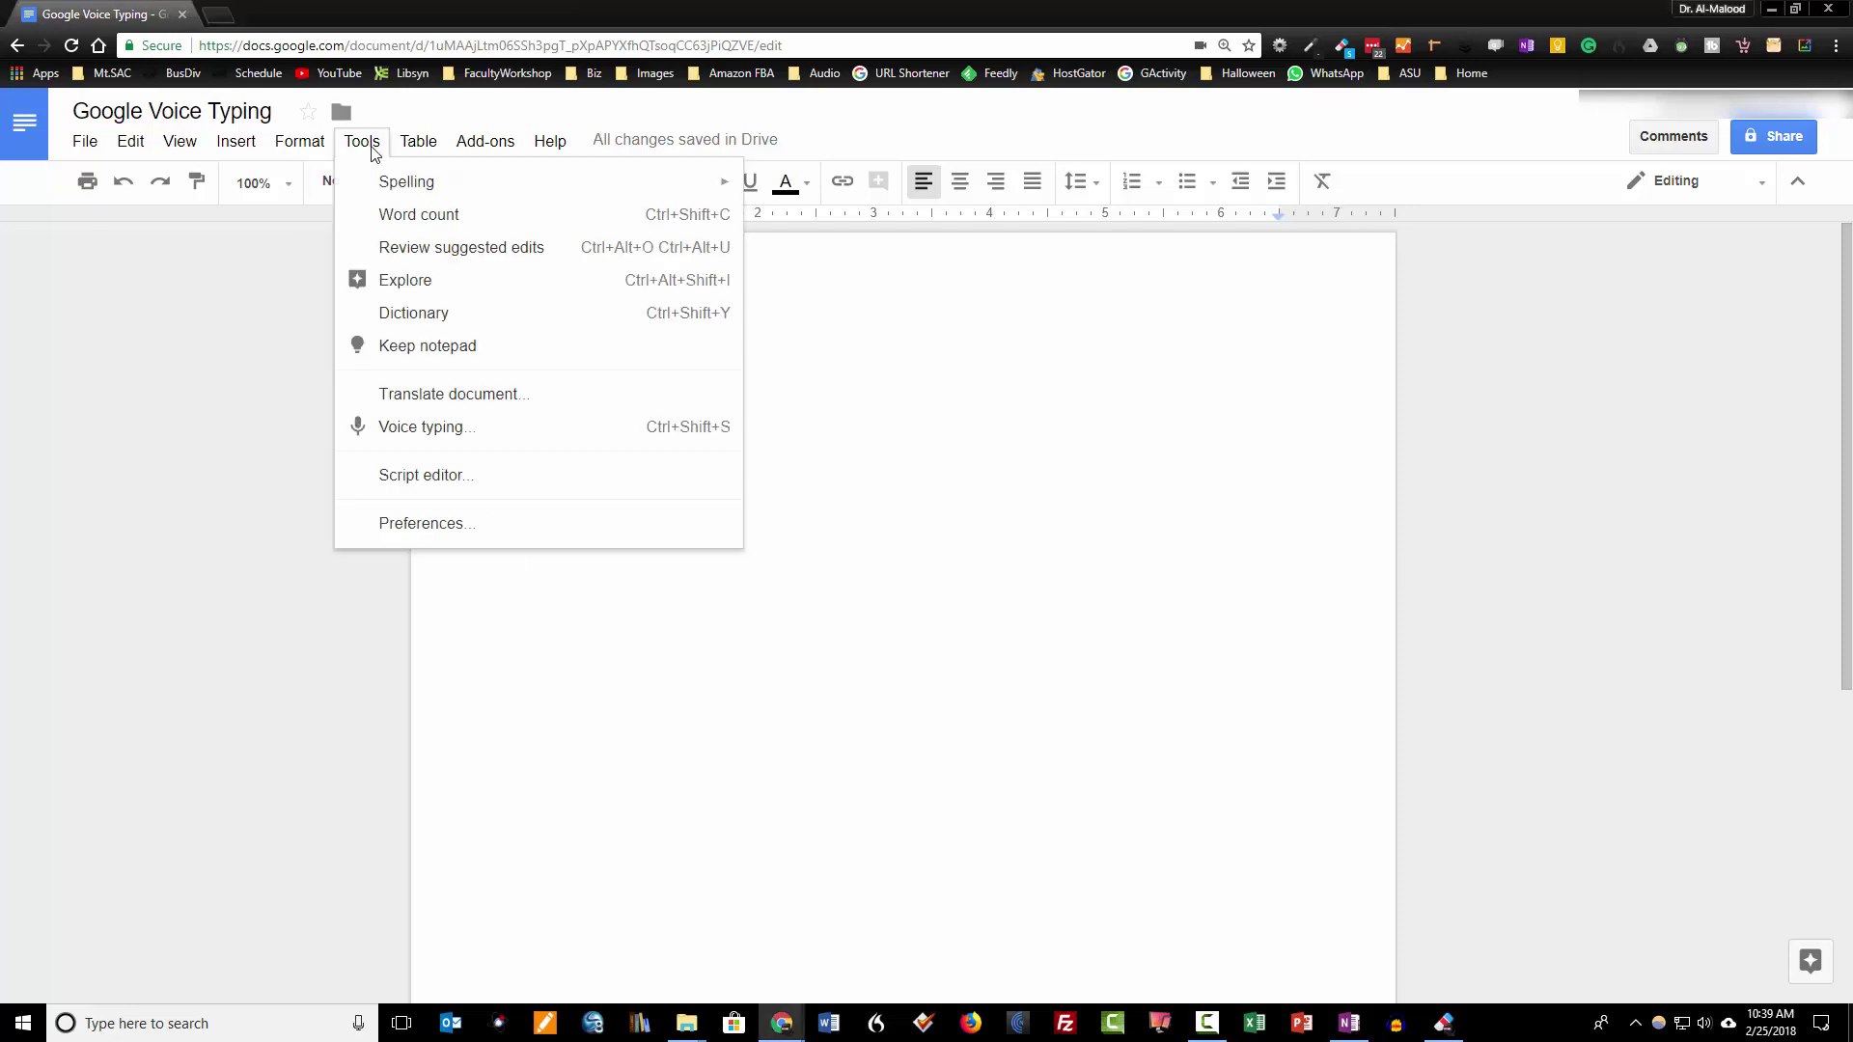
left_click(423, 435)
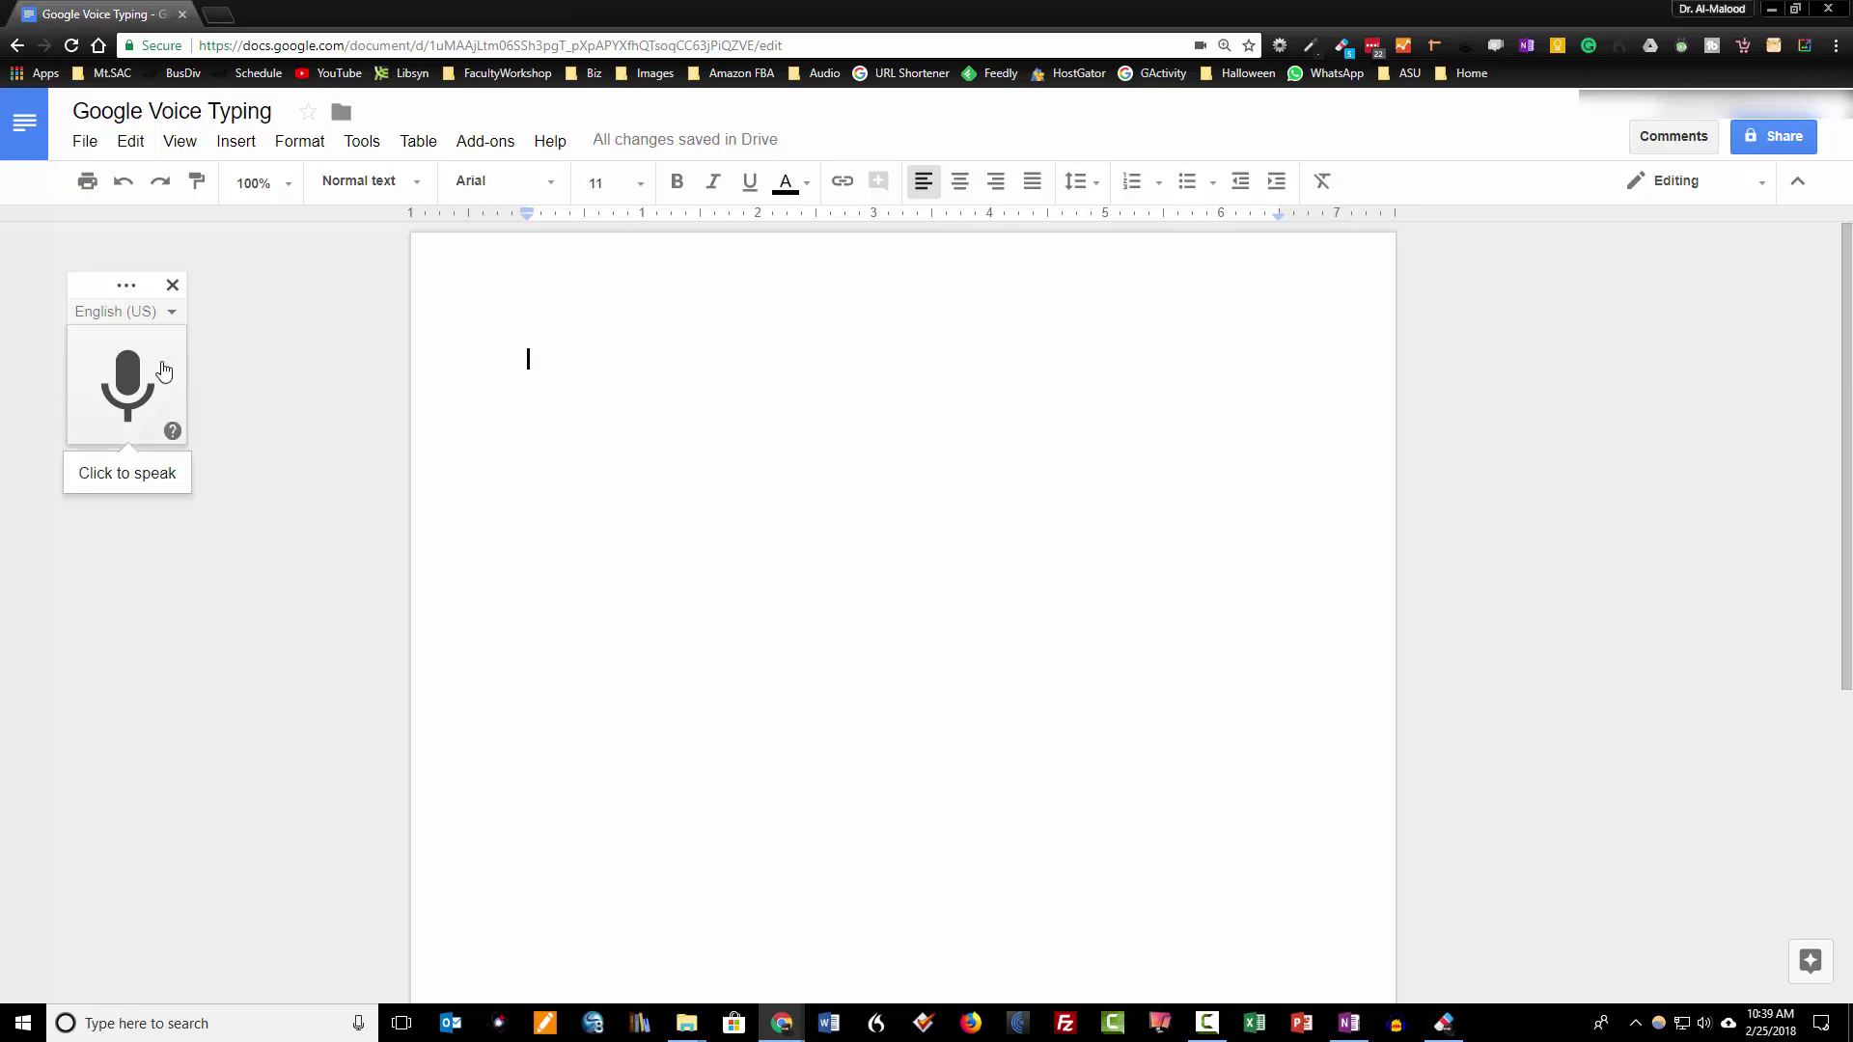
Step: Activate the voice typing microphone to begin dictating the test sentences
mouse_move(128, 386)
left_click(133, 383)
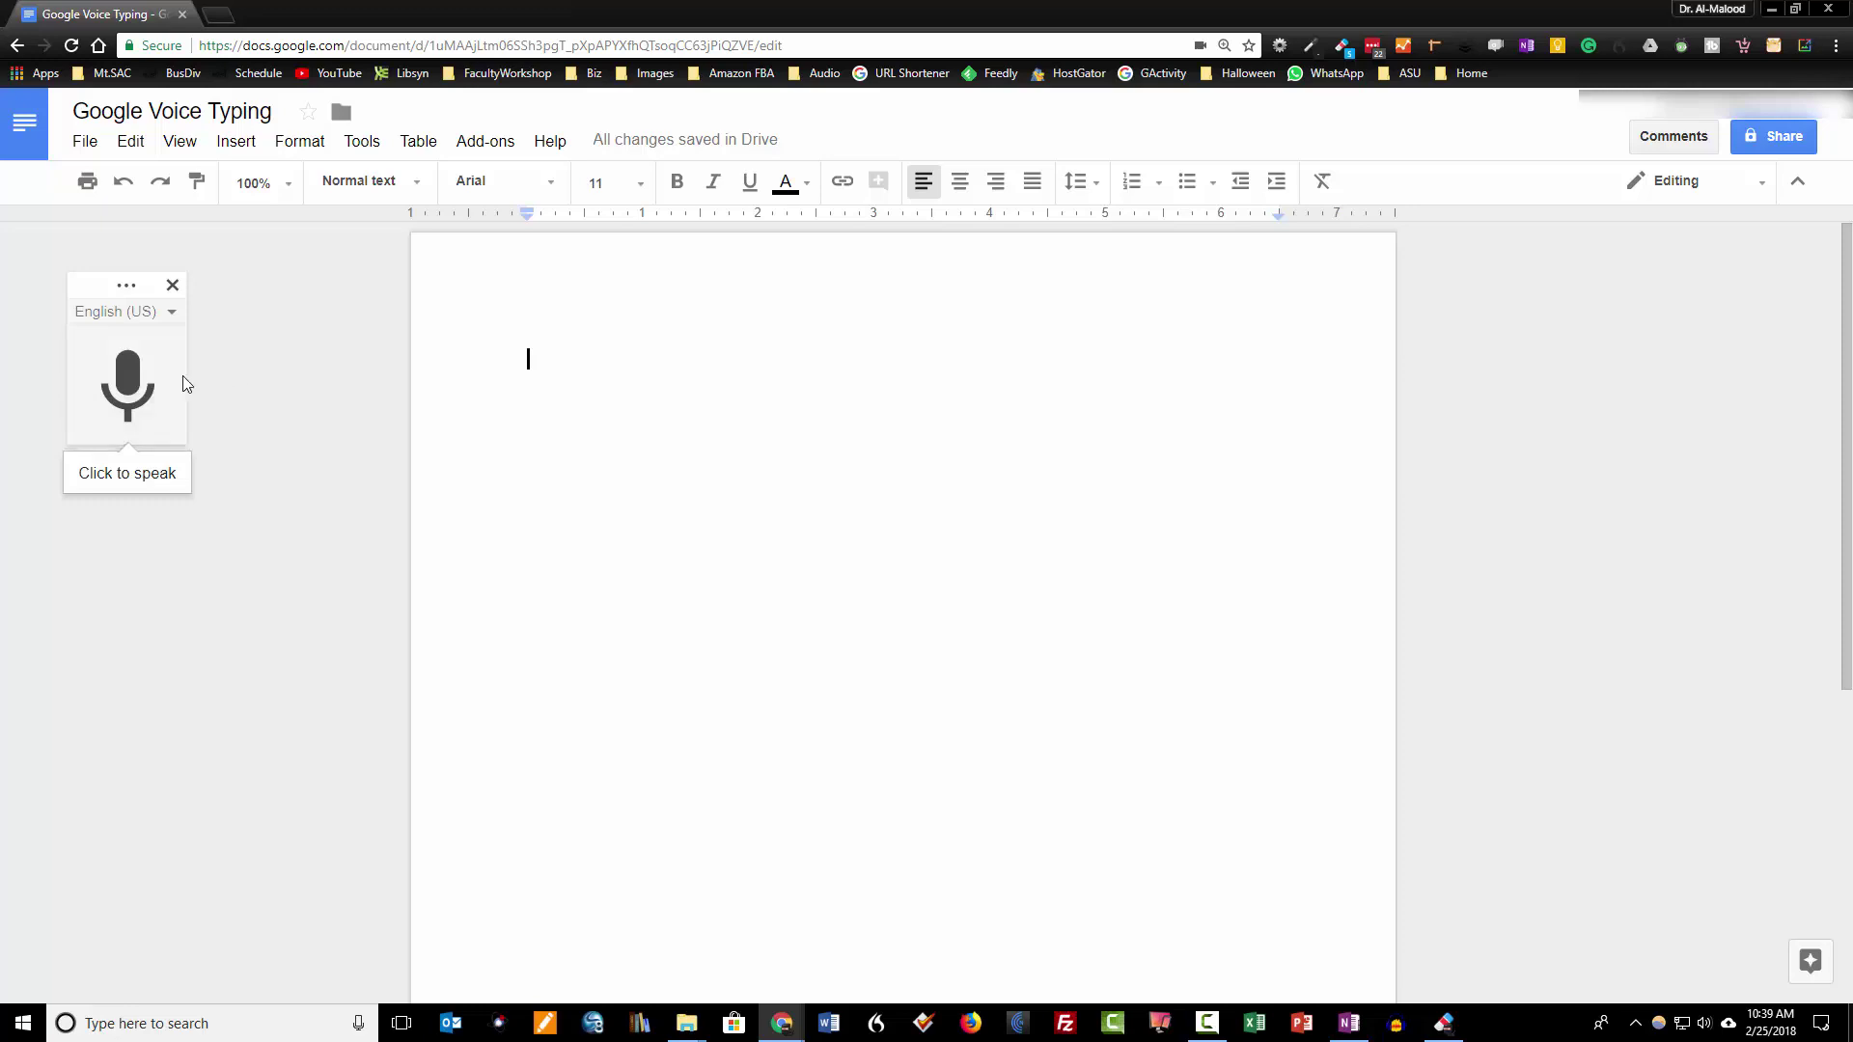